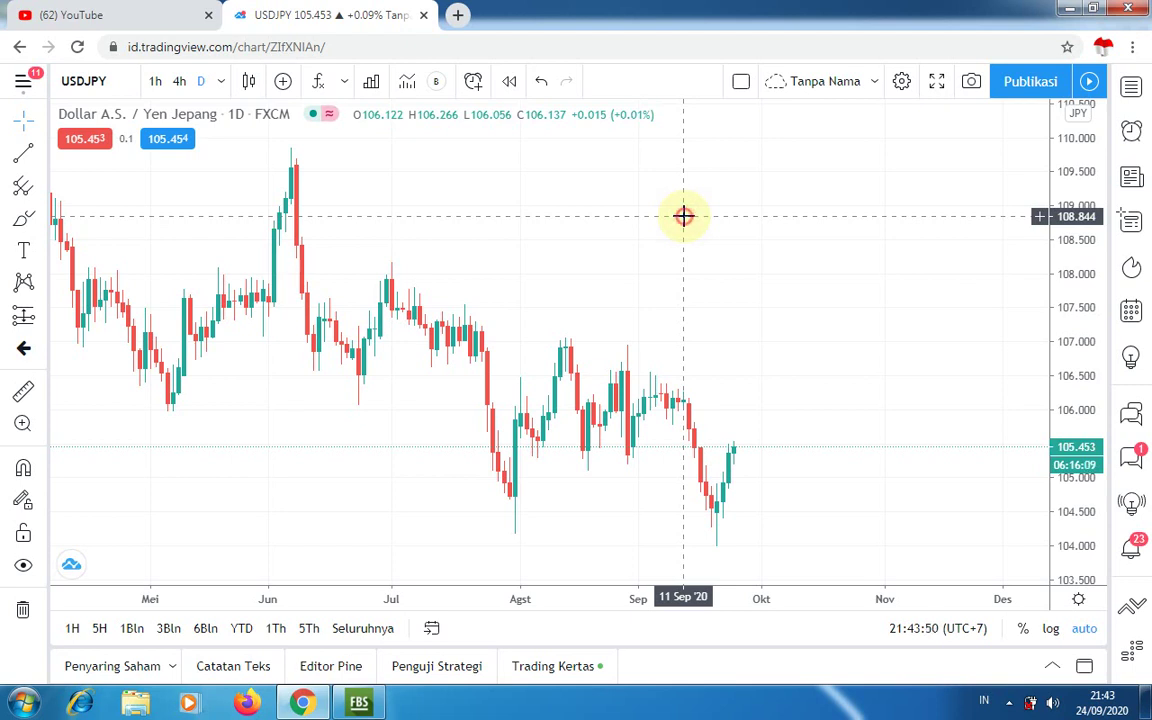
Draw a Fib Retracement from the 109.850 June high to the 103.971 September low, leaving room on the right.
{"action": "left_click", "coordinate": [45, 190]}
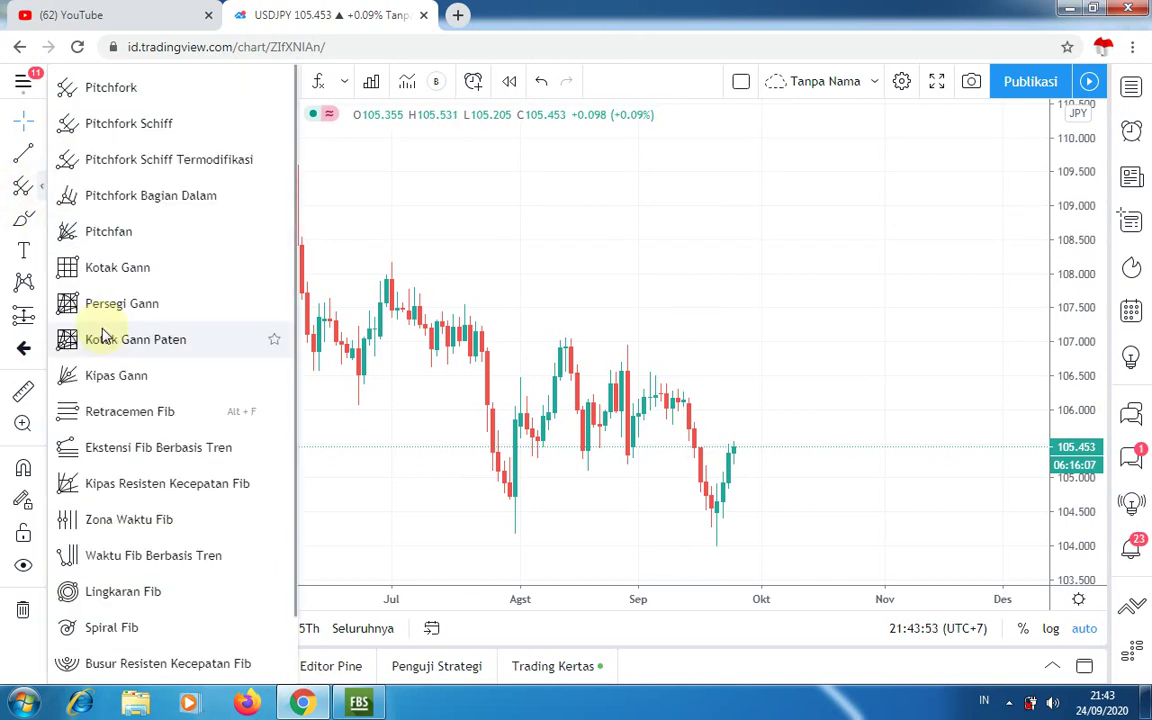
{"action": "left_click", "coordinate": [80, 409]}
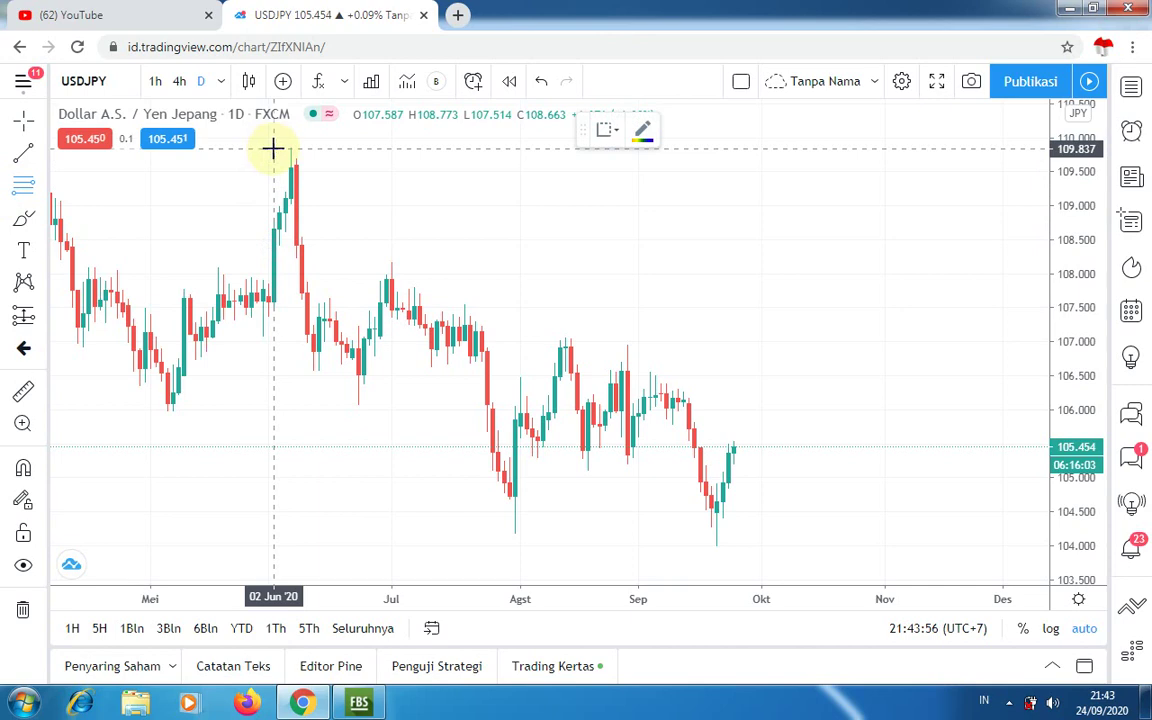
{"action": "left_click", "coordinate": [273, 149]}
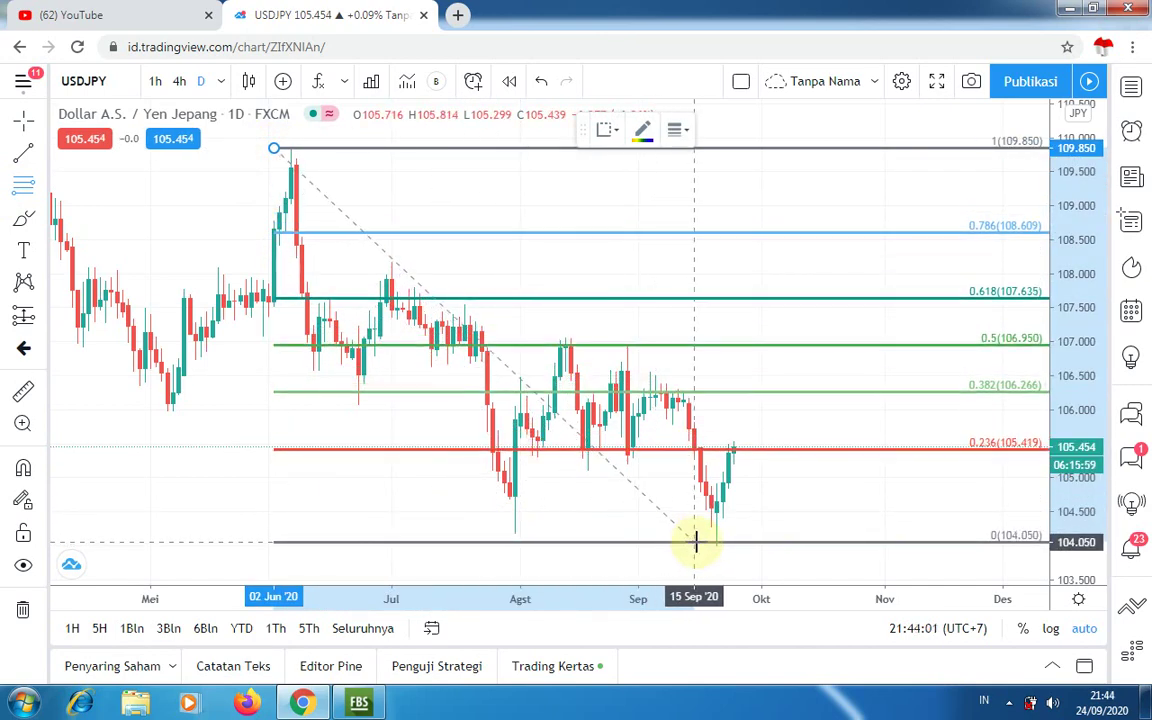
{"action": "left_click_drag", "start_coordinate": [700, 543], "coordinate": [704, 547]}
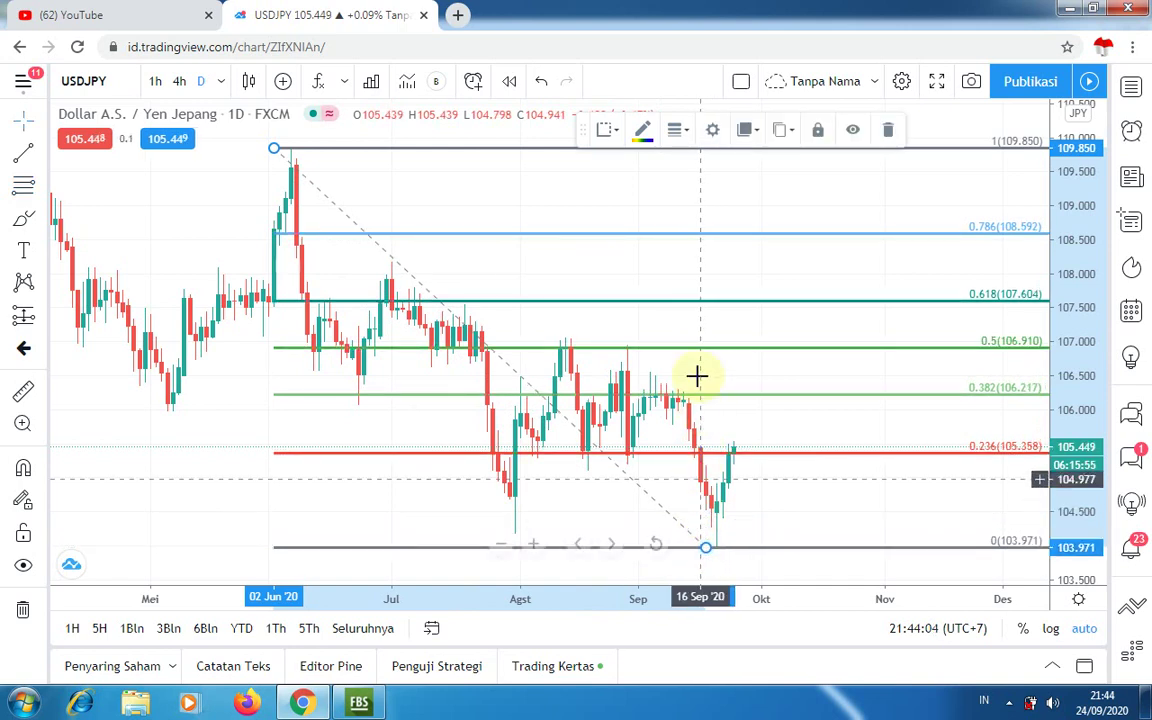
{"action": "left_click_drag", "start_coordinate": [679, 260], "coordinate": [554, 294]}
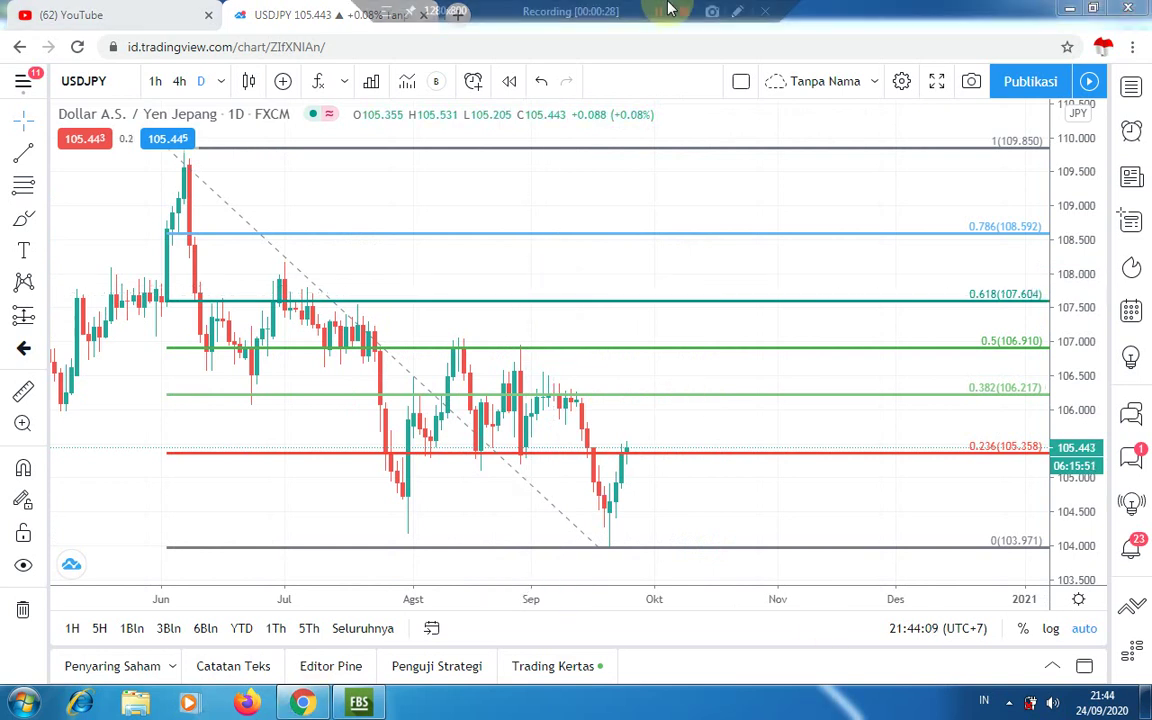
Sketch a blue freehand arrow rising from the last candle to about 106.2, then pointing down toward 104.5.
{"action": "left_click", "coordinate": [736, 11]}
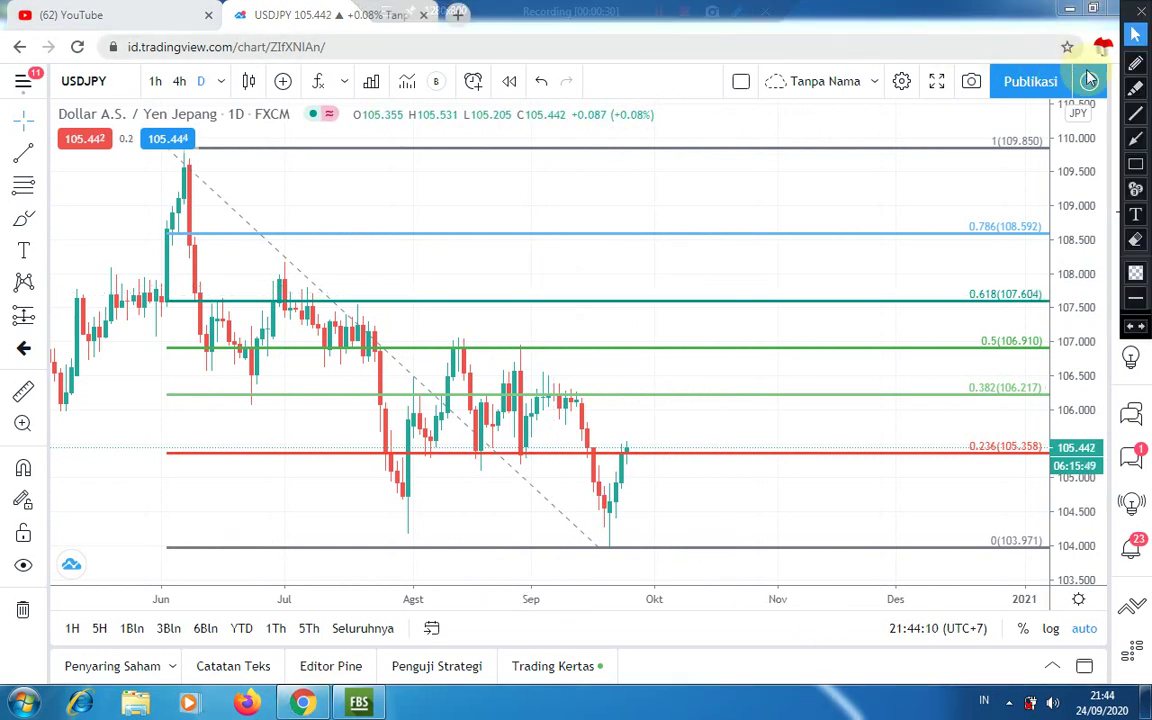
{"action": "left_click", "coordinate": [1136, 64]}
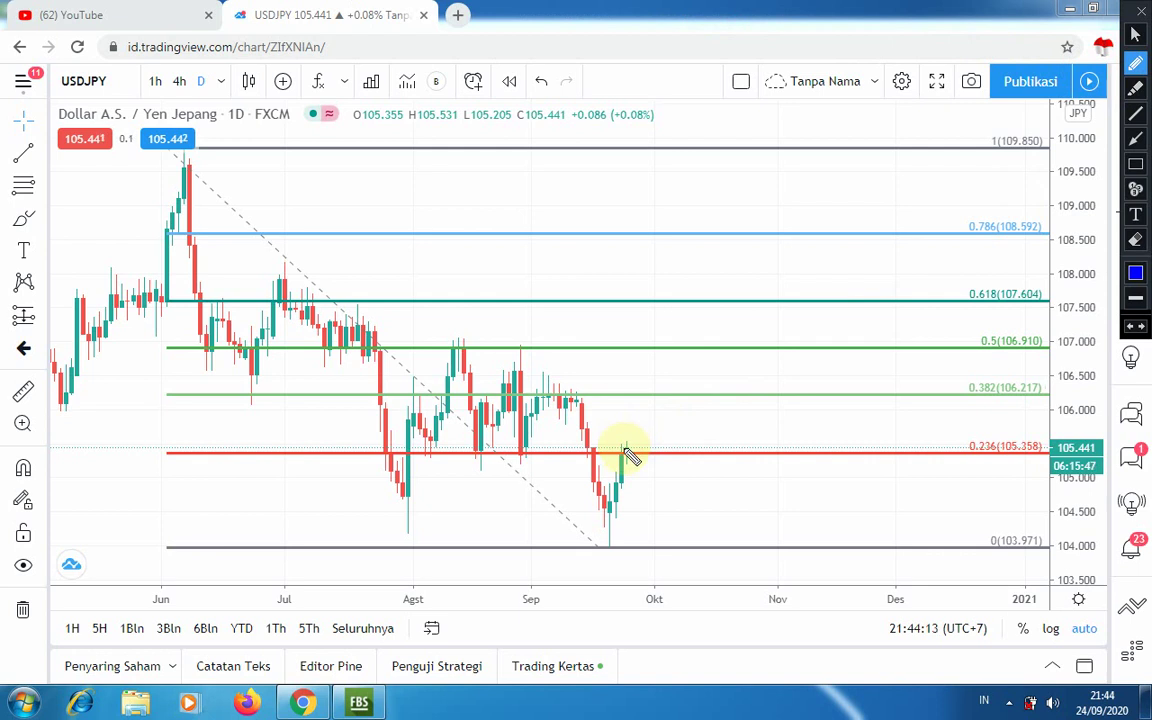
{"action": "mouse_move", "coordinate": [625, 447]}
{"action": "left_mouse_down"}
{"action": "mouse_move", "coordinate": [689, 396]}
{"action": "mouse_move", "coordinate": [771, 494]}
{"action": "left_mouse_up"}
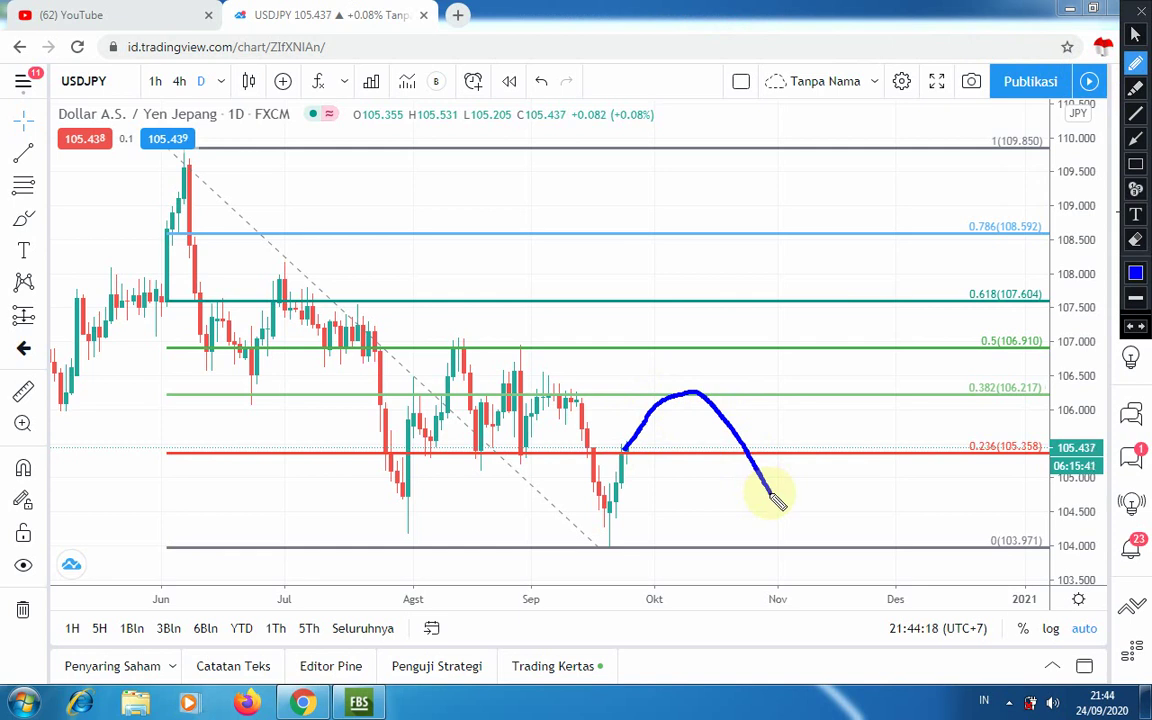
{"action": "mouse_move", "coordinate": [771, 496]}
{"action": "left_mouse_down"}
{"action": "mouse_move", "coordinate": [776, 505]}
{"action": "mouse_move", "coordinate": [778, 478]}
{"action": "left_mouse_up"}
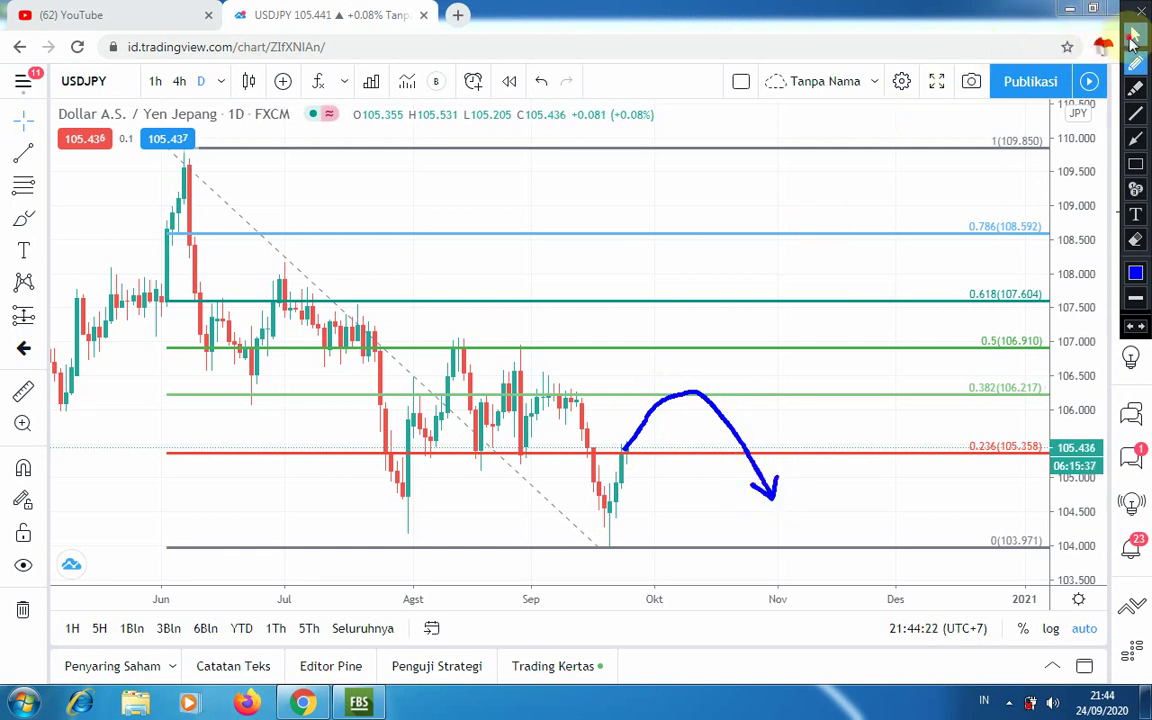
{"action": "left_click", "coordinate": [1134, 37]}
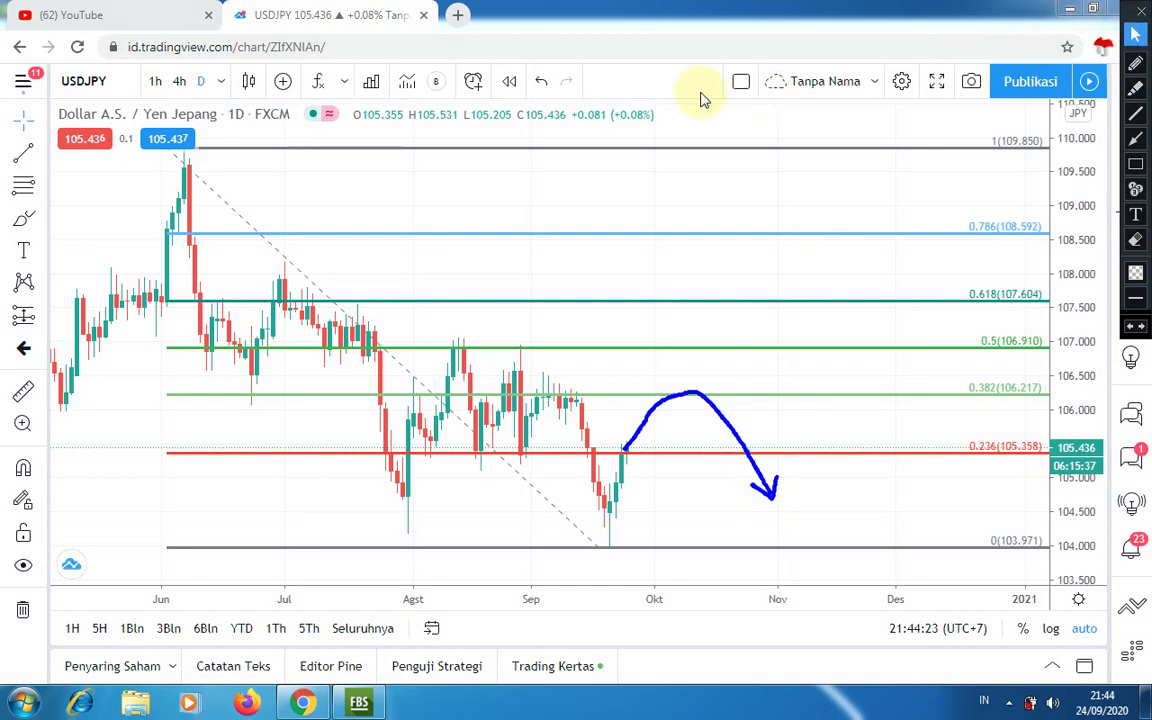
Add a blue 'USD JPY Daily' text title at the chart's upper left.
{"action": "left_click", "coordinate": [213, 165]}
{"action": "type", "text": "USD"}
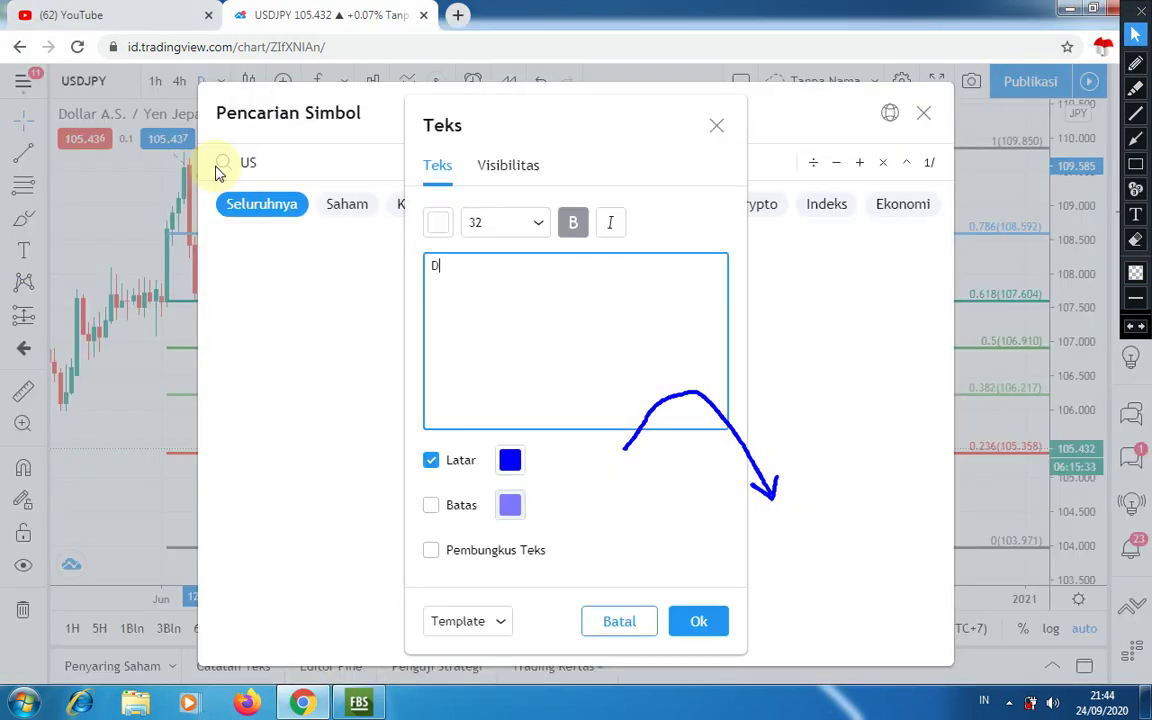
{"action": "type", "text": "JPY Daily"}
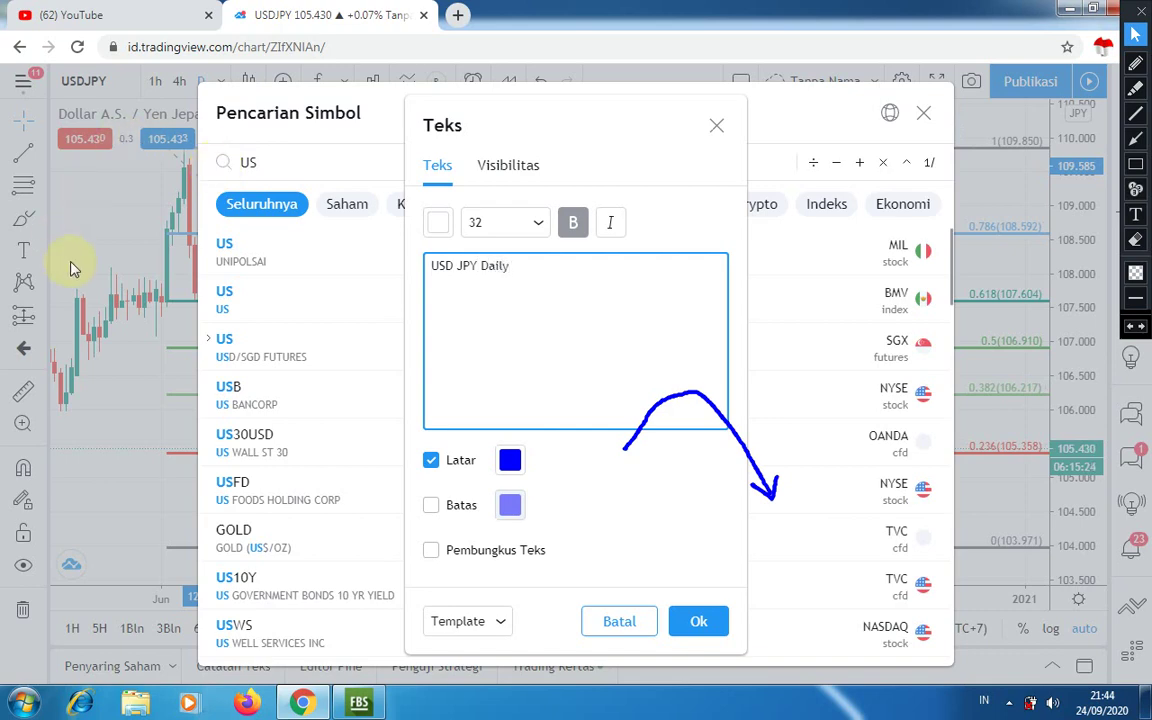
{"action": "left_click", "coordinate": [80, 195]}
{"action": "left_click", "coordinate": [80, 195]}
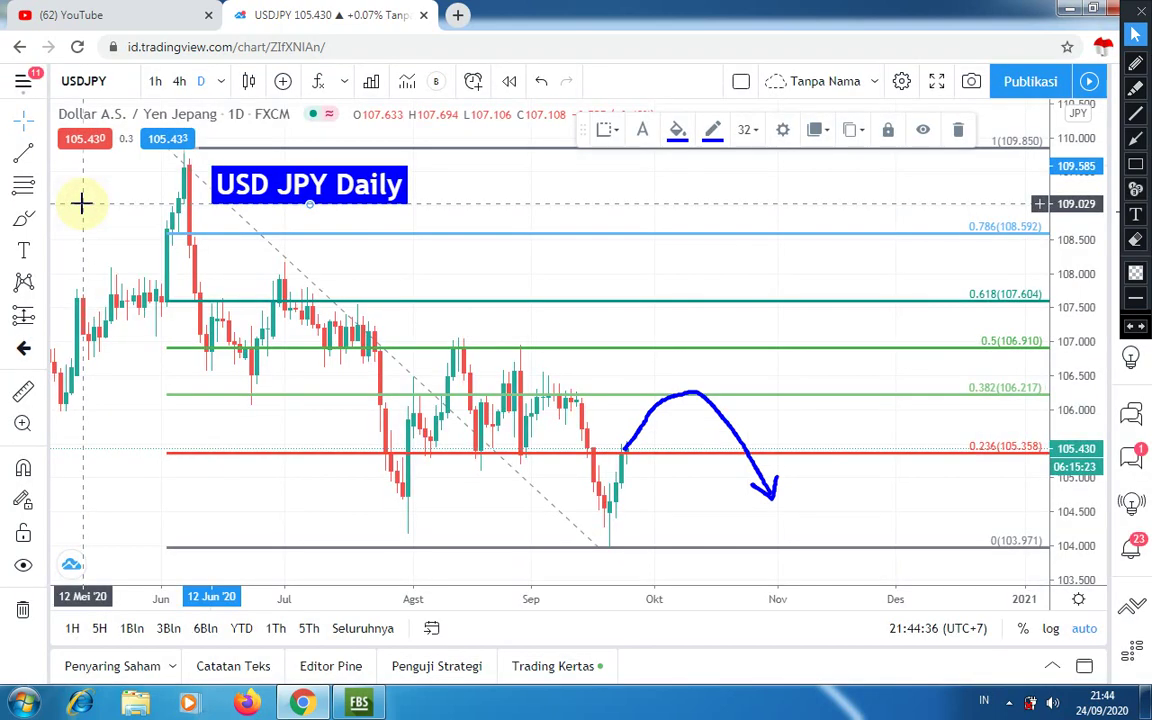
{"action": "left_click_drag", "start_coordinate": [229, 190], "coordinate": [219, 181]}
{"action": "left_click", "coordinate": [59, 200]}
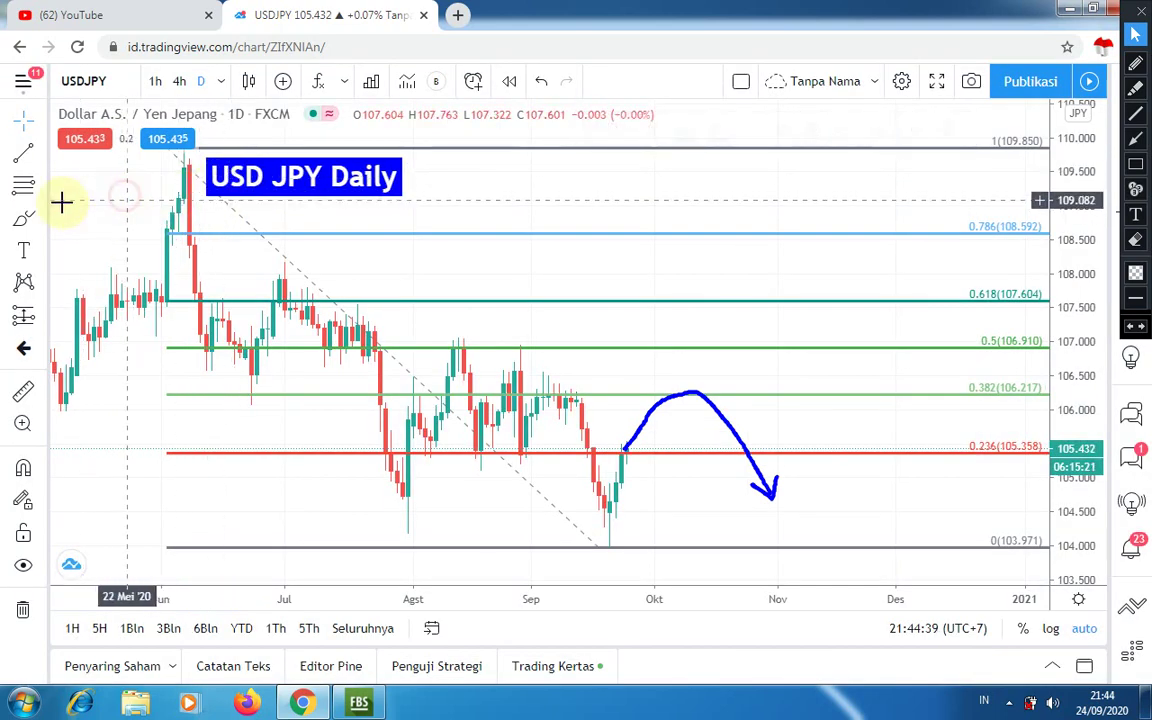
Draw a horizontal target ray at 104.673.
{"action": "left_click", "coordinate": [43, 154]}
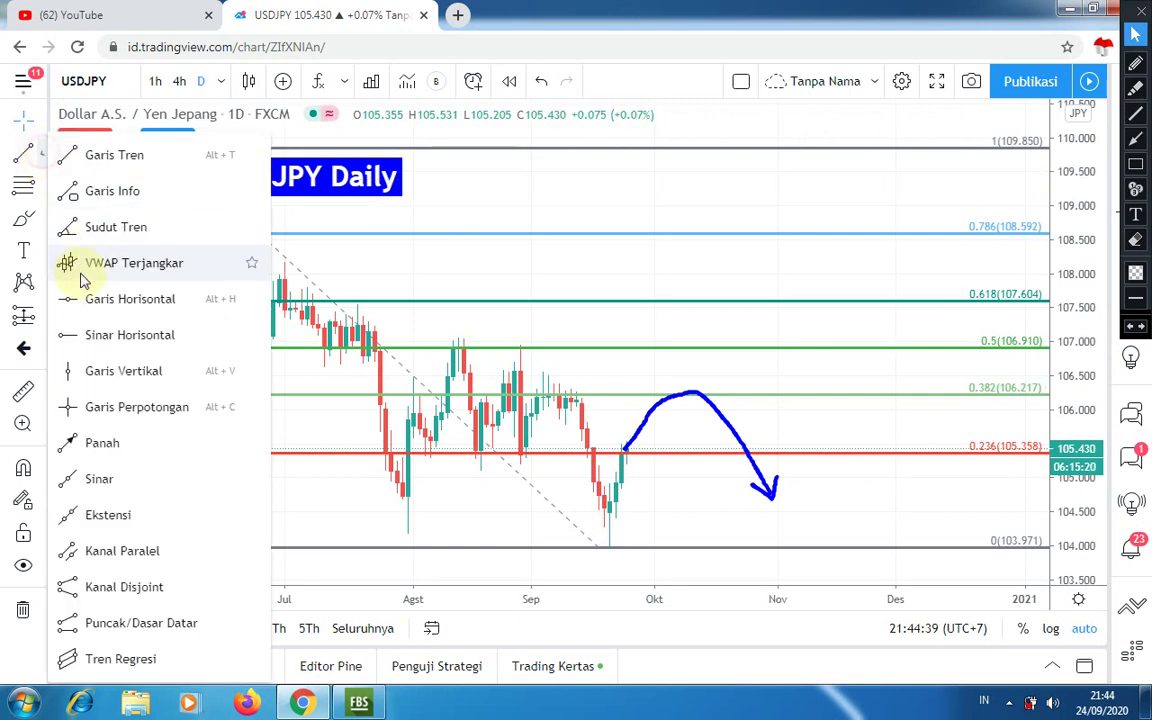
{"action": "left_click", "coordinate": [97, 338]}
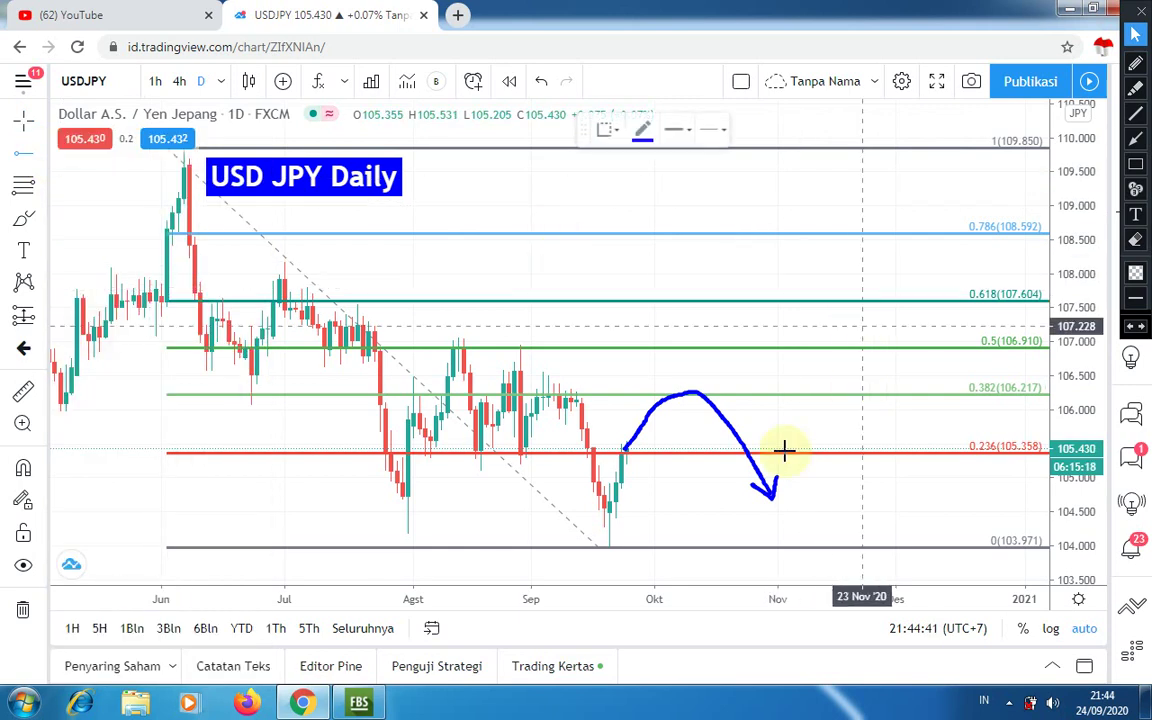
{"action": "left_click", "coordinate": [649, 499]}
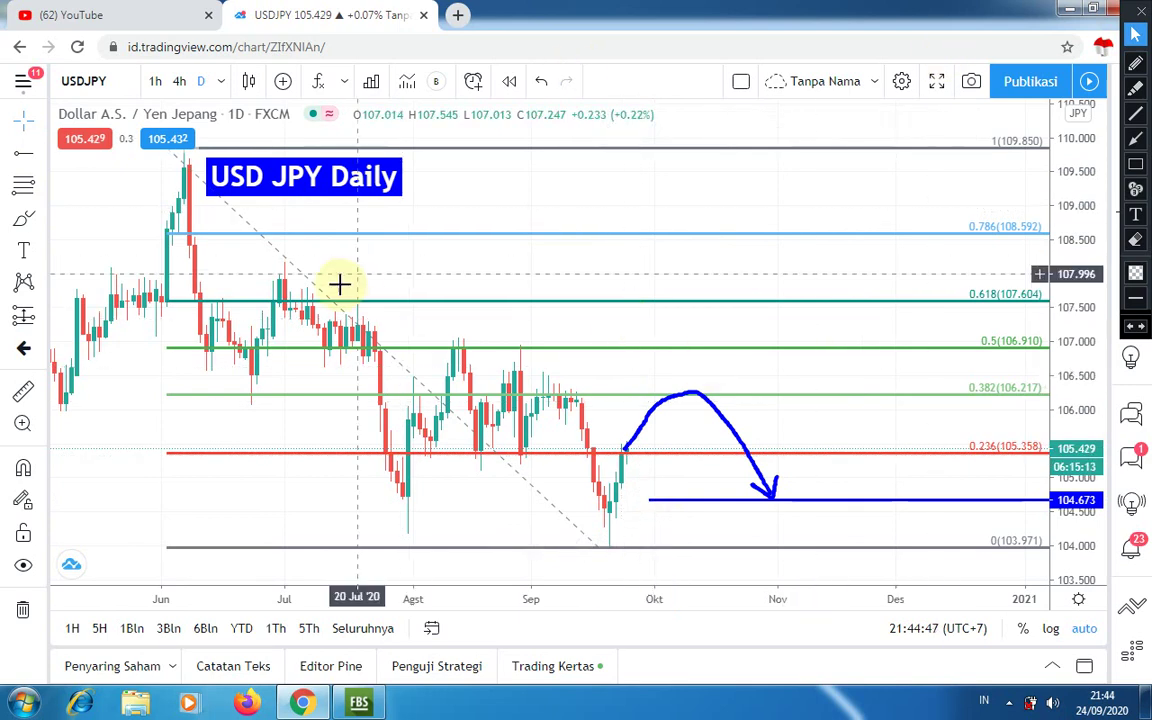
Place a green 'Sell 106.200' callout pointing at the peak of the blue curve.
{"action": "left_click", "coordinate": [42, 250]}
{"action": "left_click", "coordinate": [112, 373]}
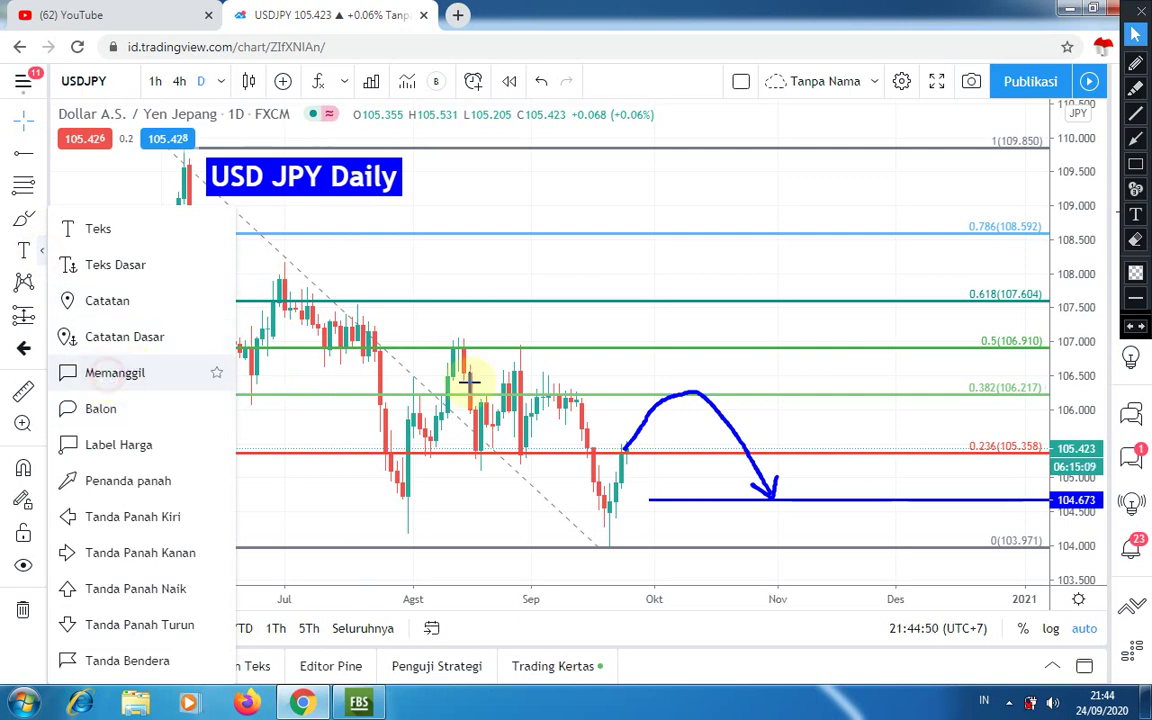
{"action": "left_click", "coordinate": [701, 383]}
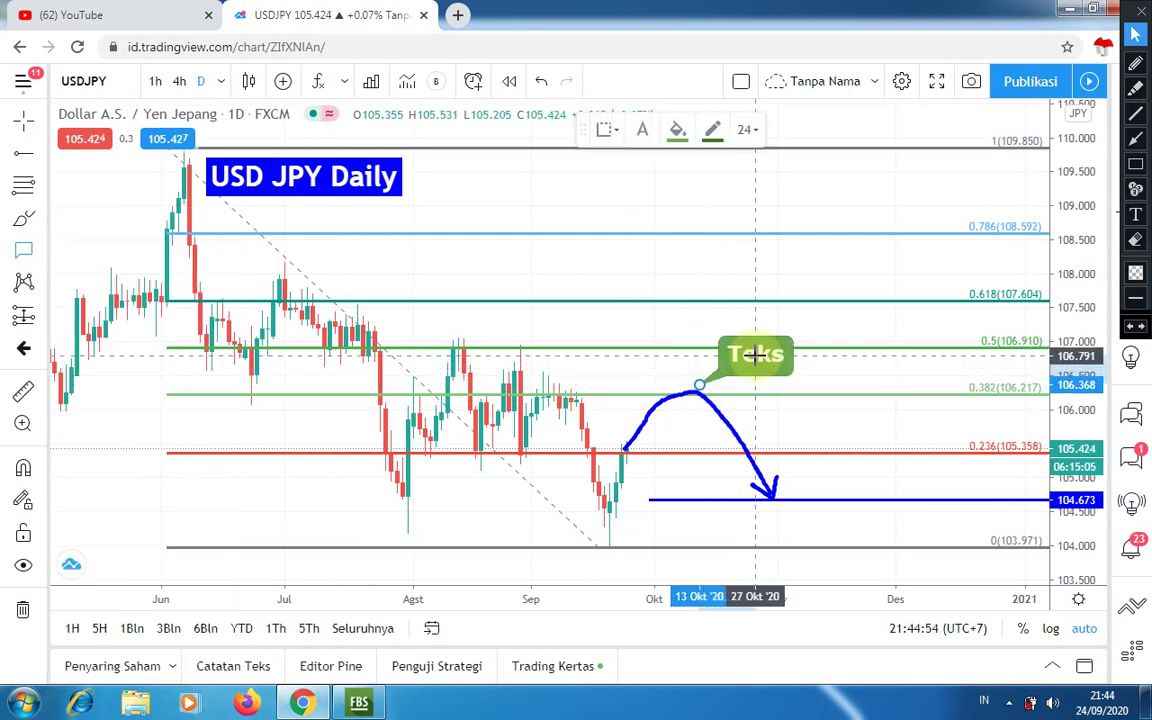
{"action": "left_click", "coordinate": [755, 354]}
{"action": "type", "text": "Se"}
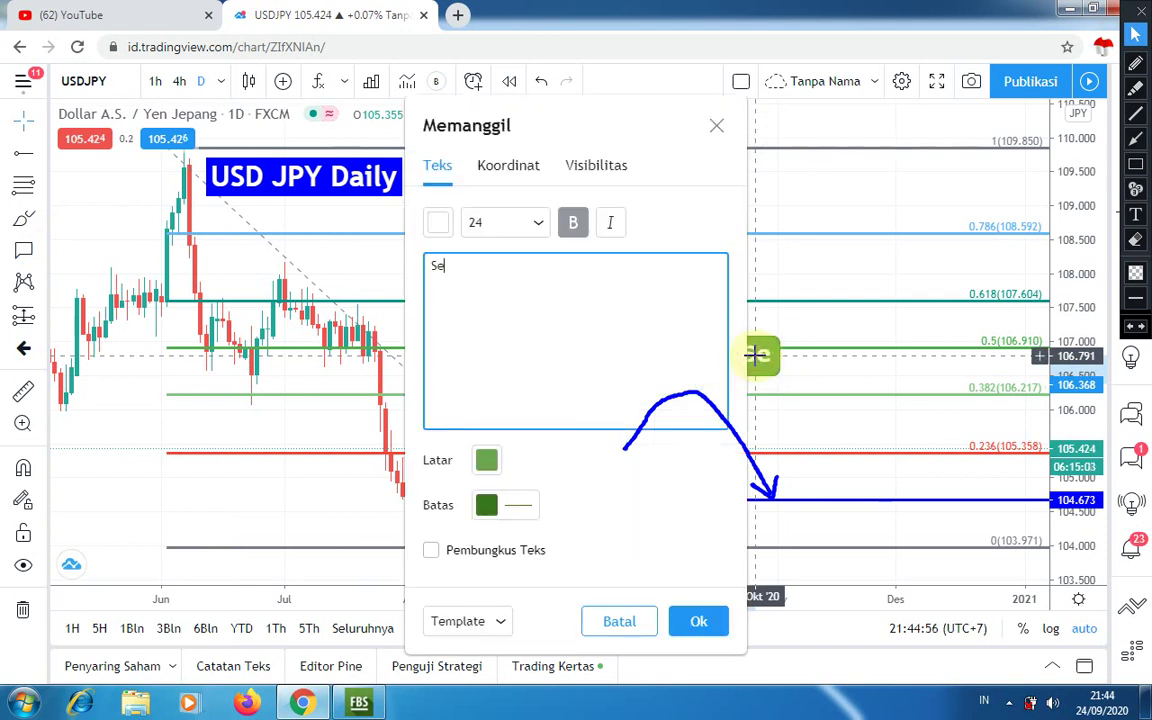
{"action": "type", "text": "ll 106"}
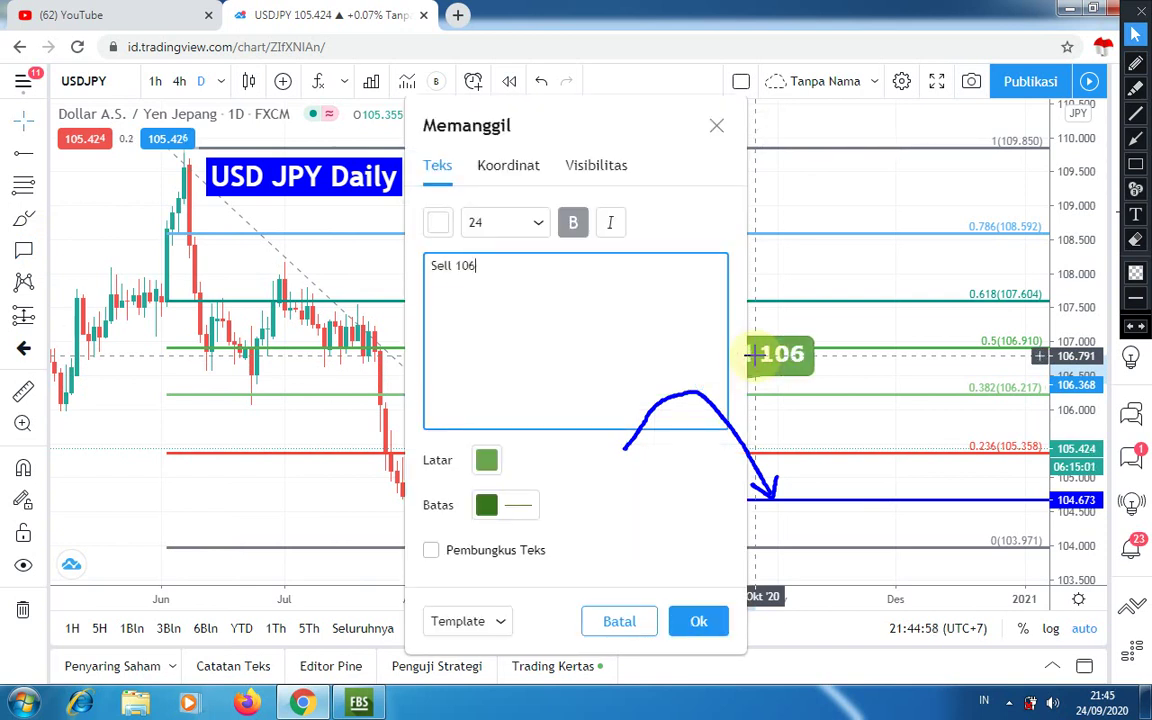
{"action": "type", "text": ".200"}
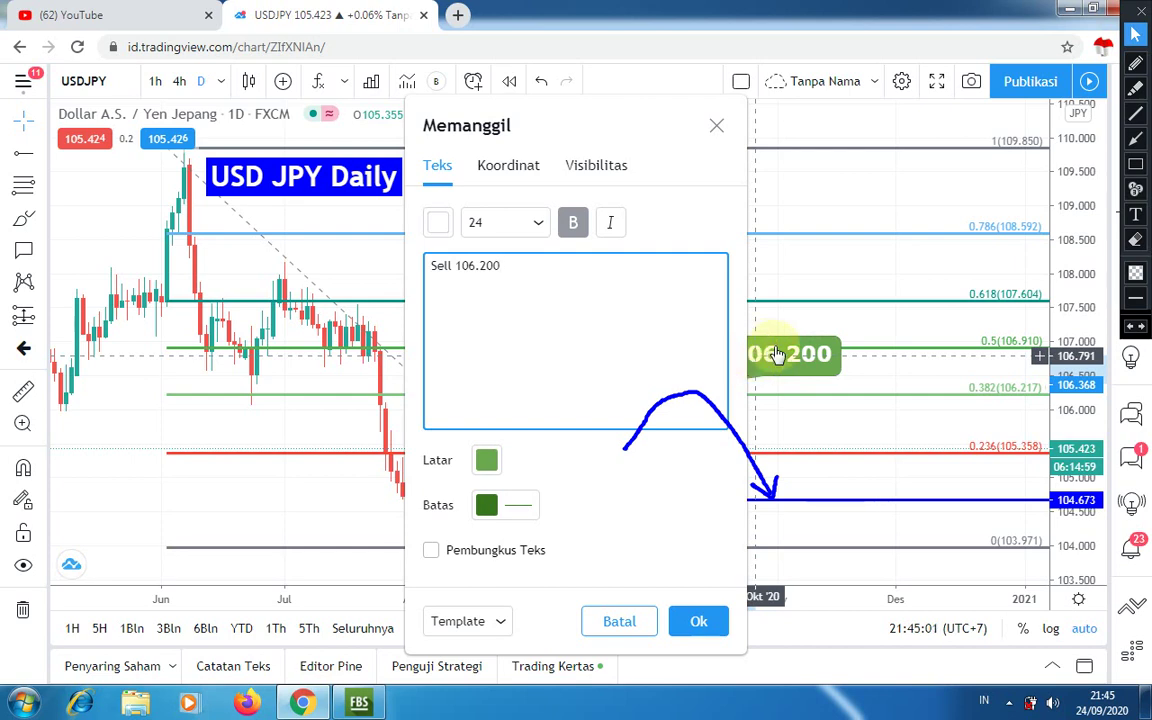
{"action": "left_click", "coordinate": [750, 357]}
{"action": "left_click_drag", "start_coordinate": [750, 357], "coordinate": [783, 348]}
{"action": "left_click", "coordinate": [741, 276]}
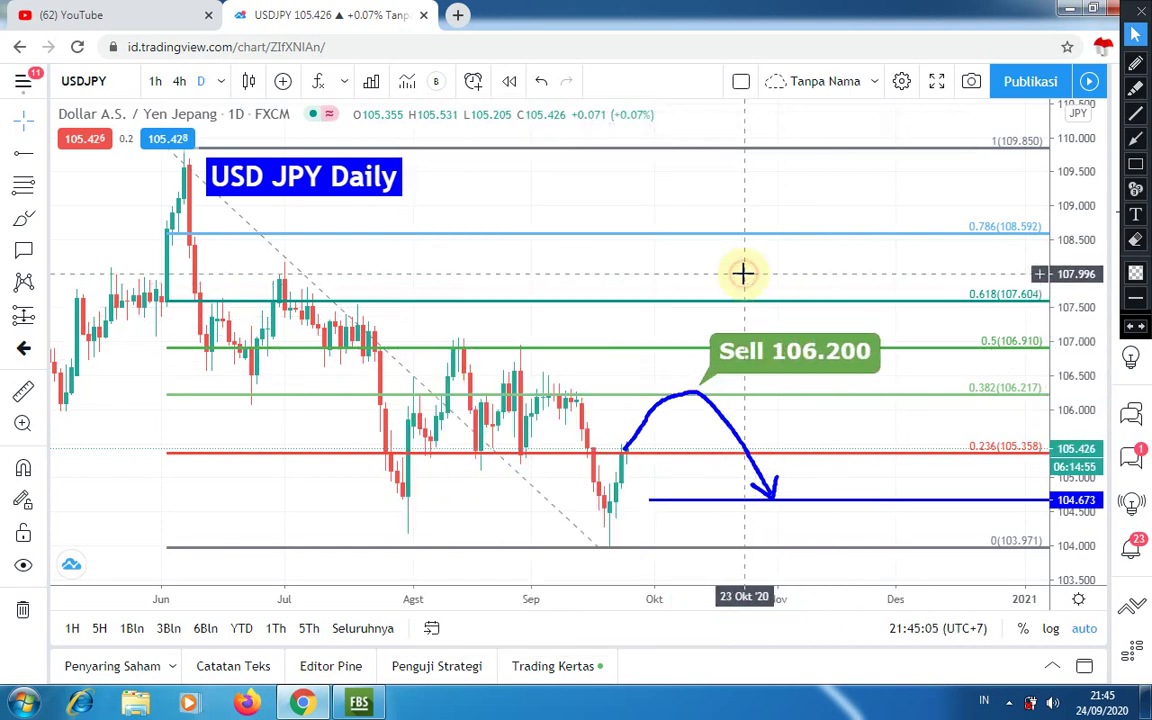
{"action": "left_click", "coordinate": [24, 250]}
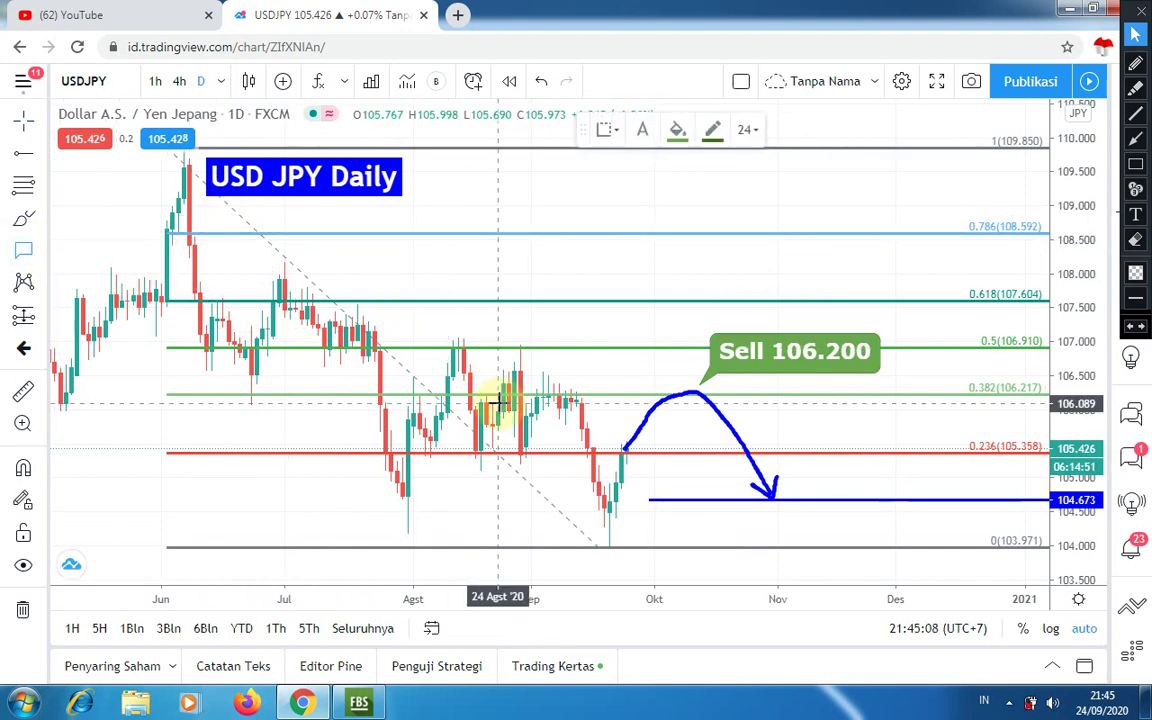
Add a green 'Tp 104.700' callout pointing at the arrow tip on the 104.673 target ray.
{"action": "left_click", "coordinate": [773, 497]}
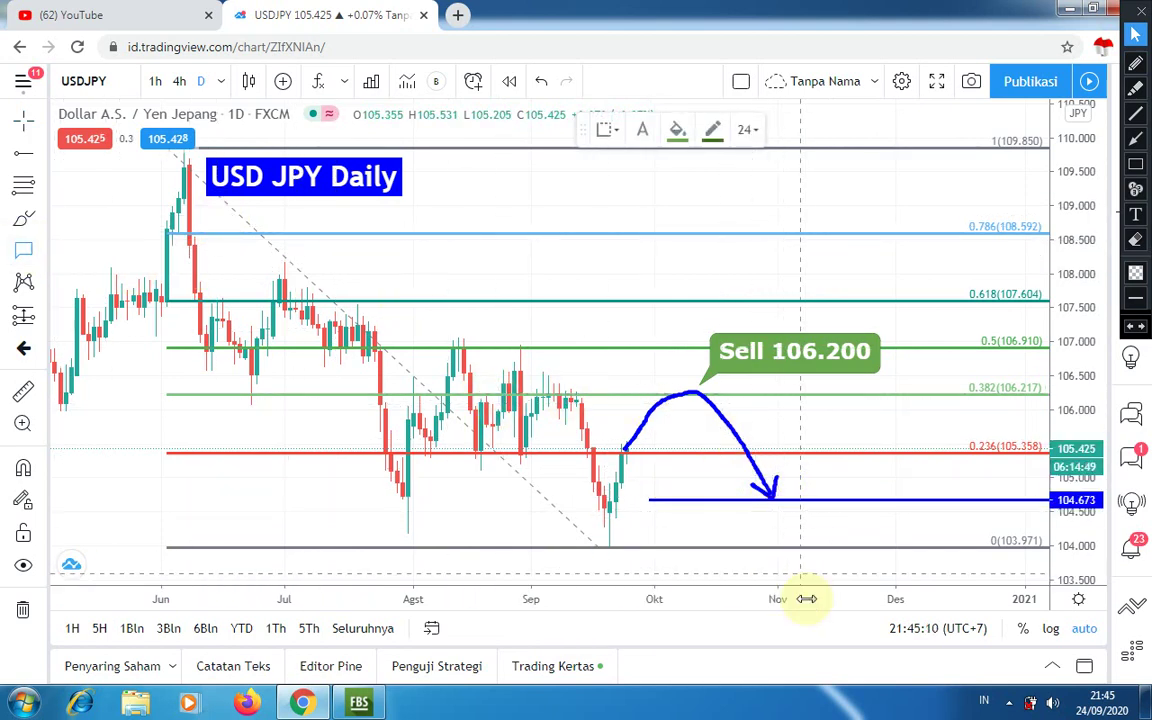
{"action": "left_click_drag", "start_coordinate": [779, 512], "coordinate": [829, 530]}
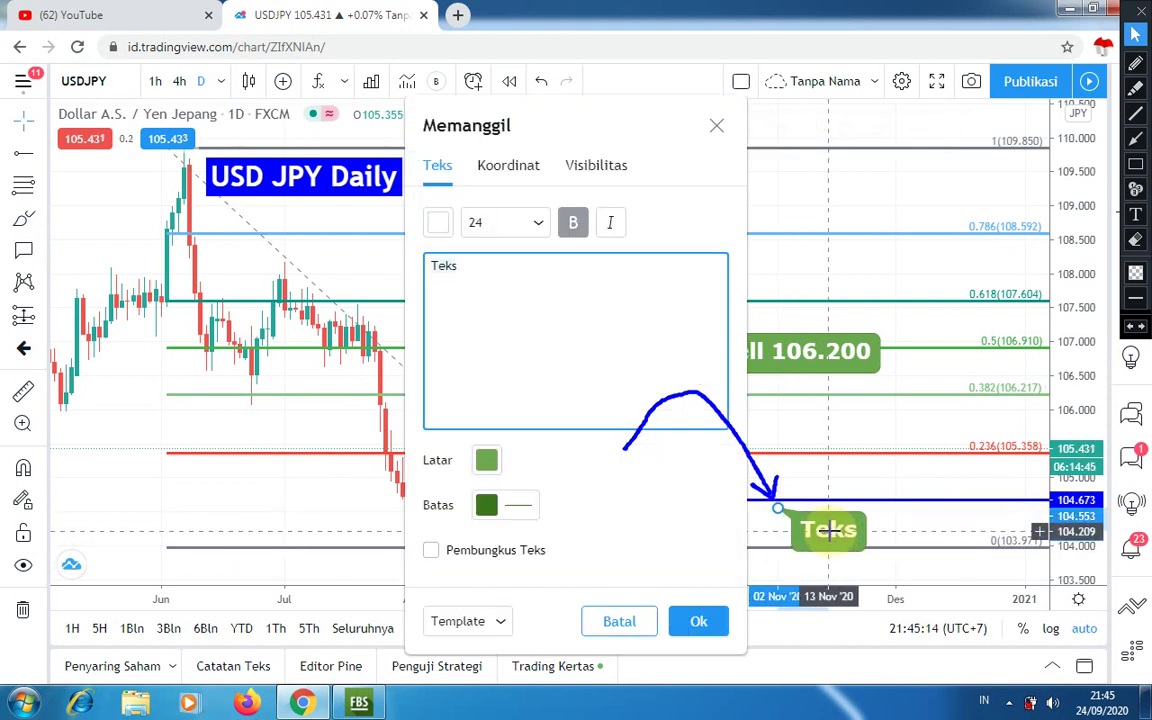
{"action": "type", "text": "Tp 104"}
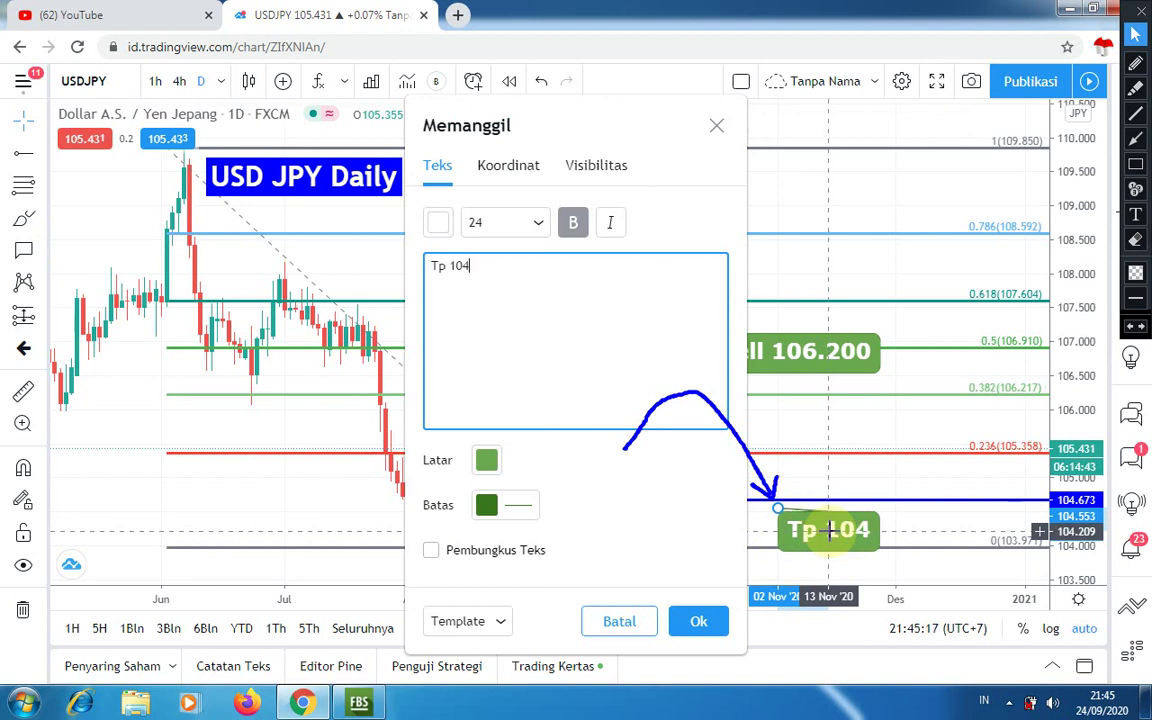
{"action": "type", "text": ".700"}
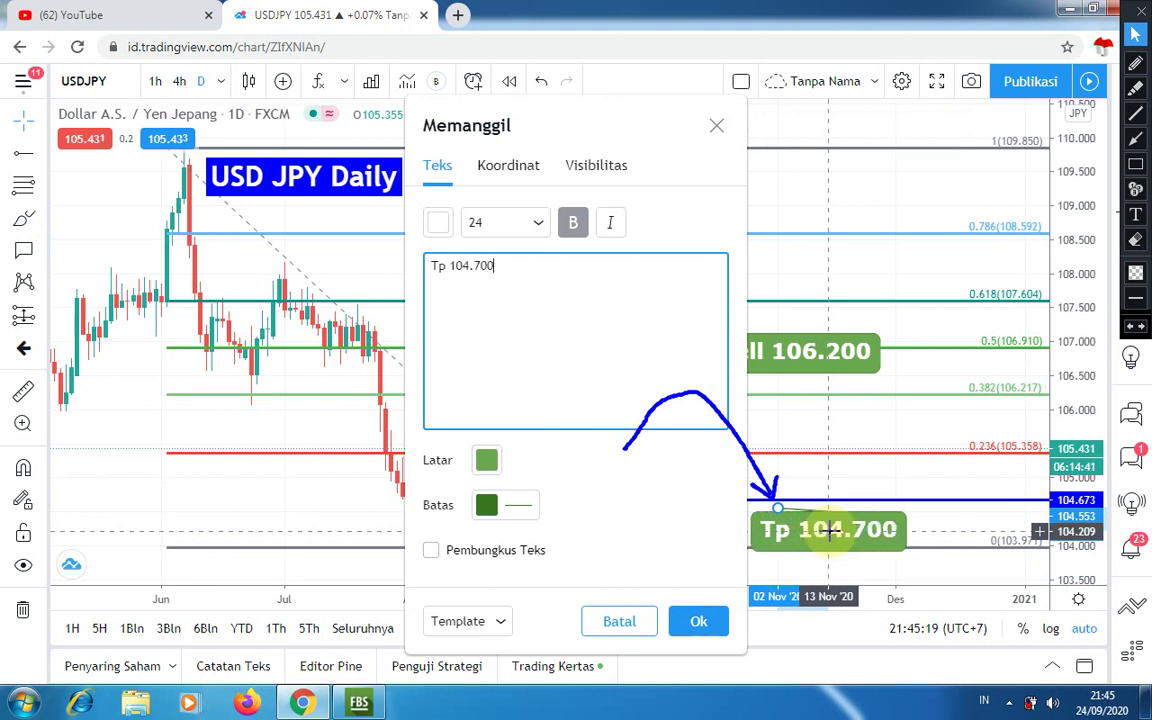
{"action": "left_click_drag", "start_coordinate": [828, 530], "coordinate": [862, 533]}
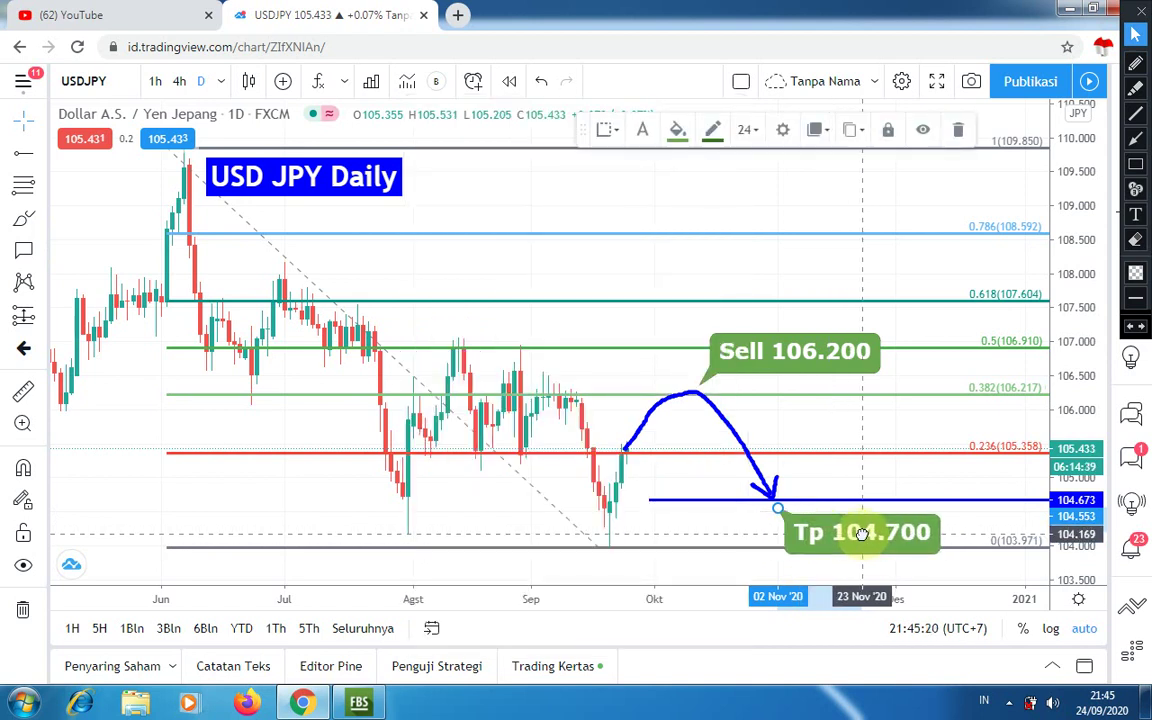
{"action": "left_click", "coordinate": [725, 290]}
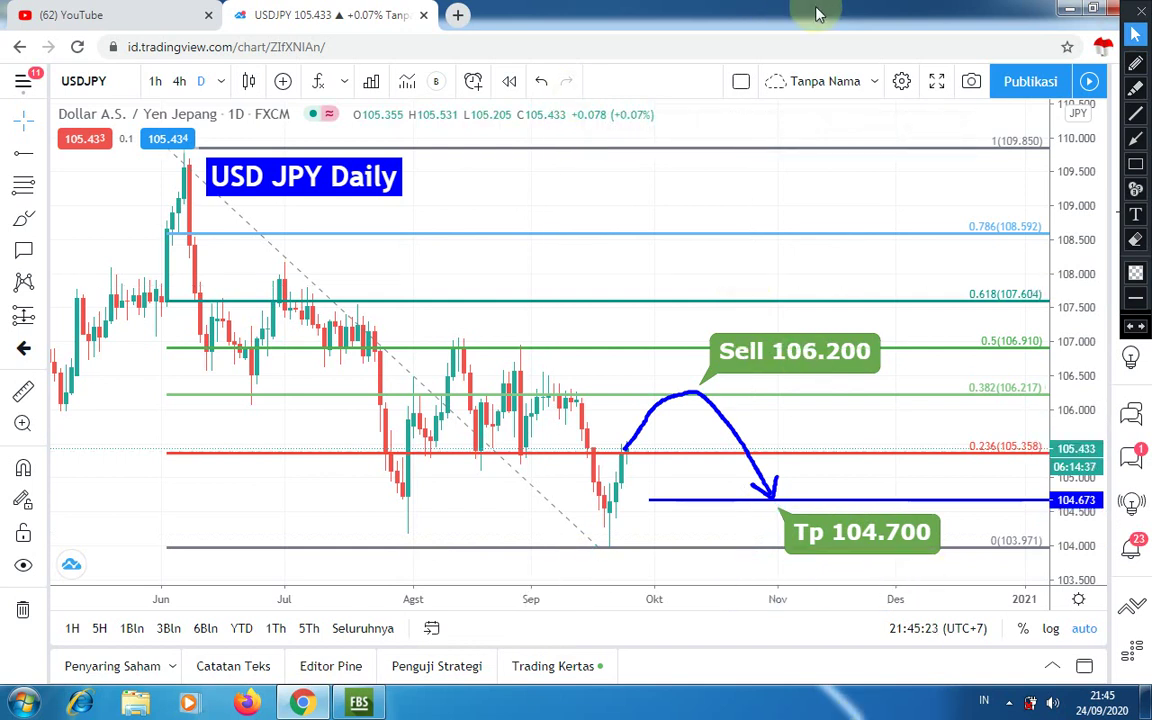